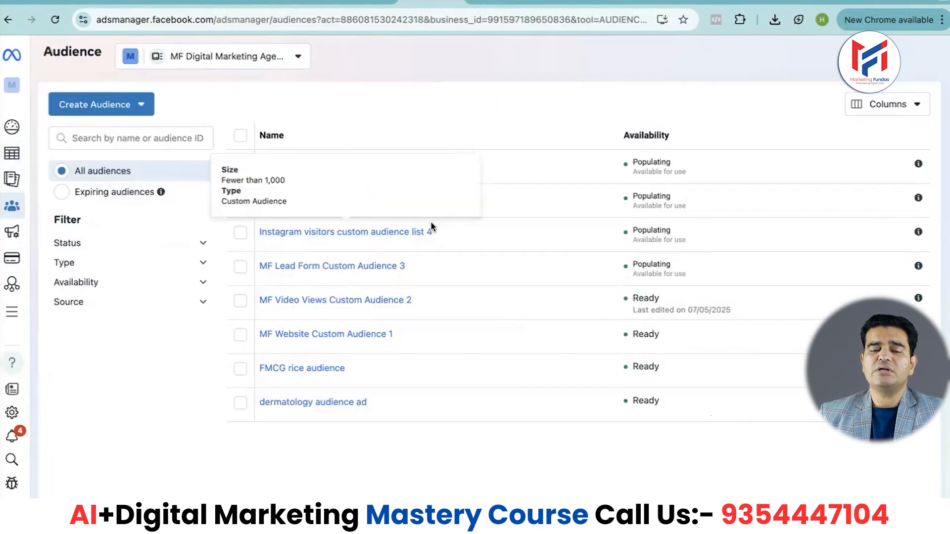
# - Start creating a custom audience with Customer list as its source
pyautogui.click(133, 110)
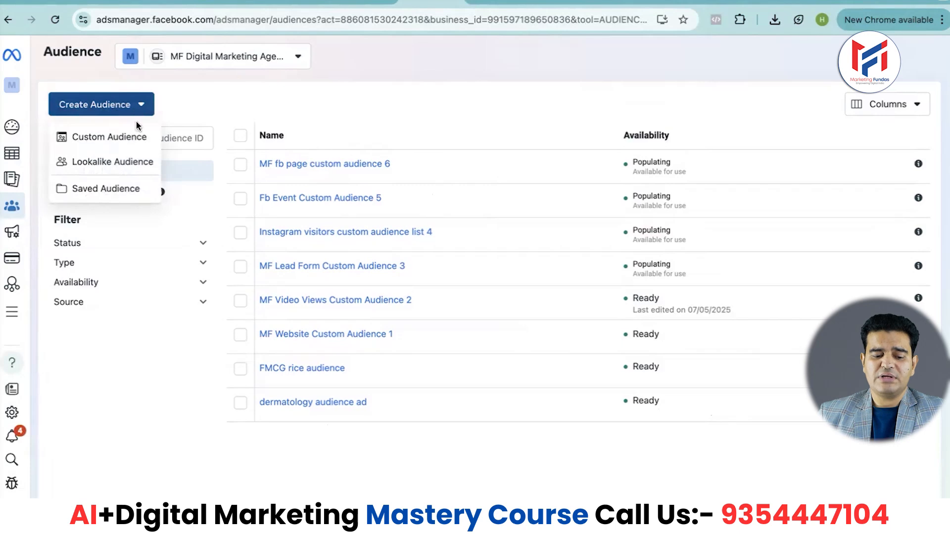
pyautogui.click(127, 140)
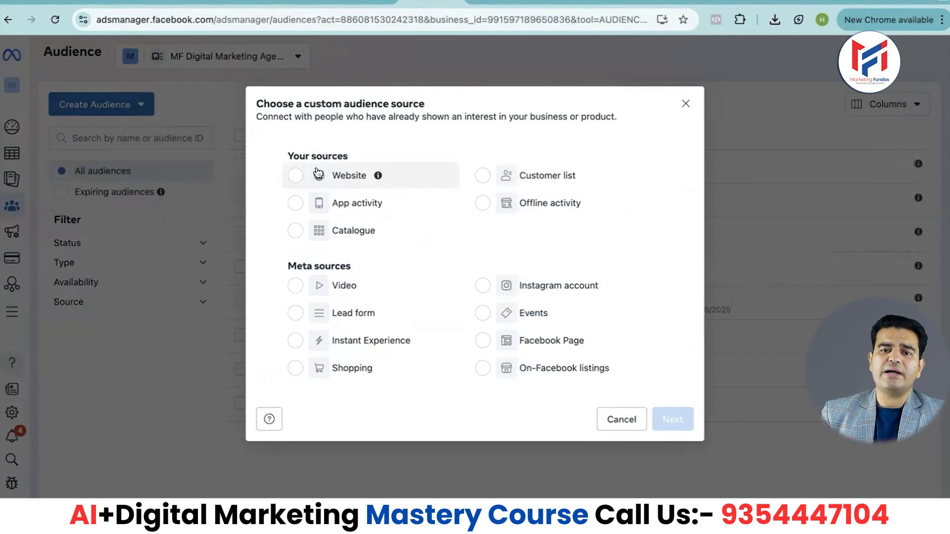
pyautogui.click(549, 178)
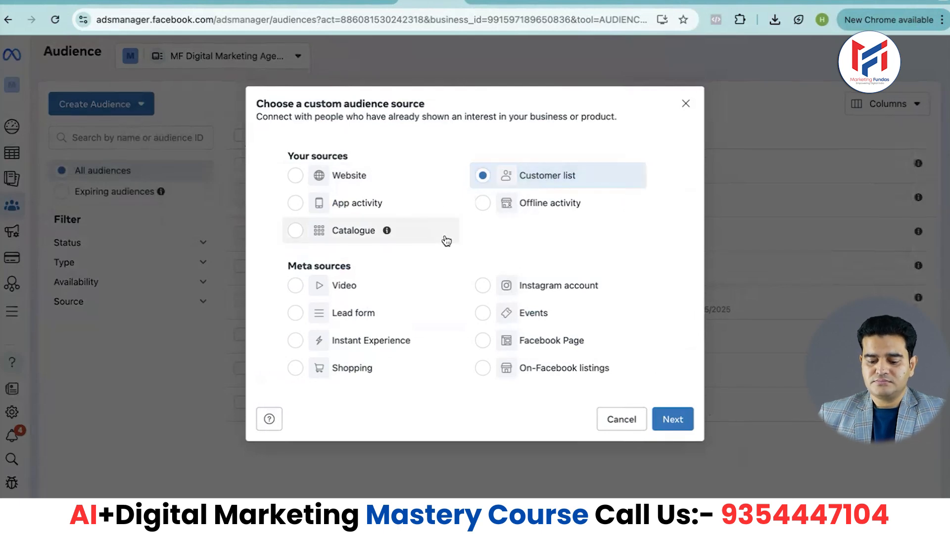
pyautogui.click(659, 419)
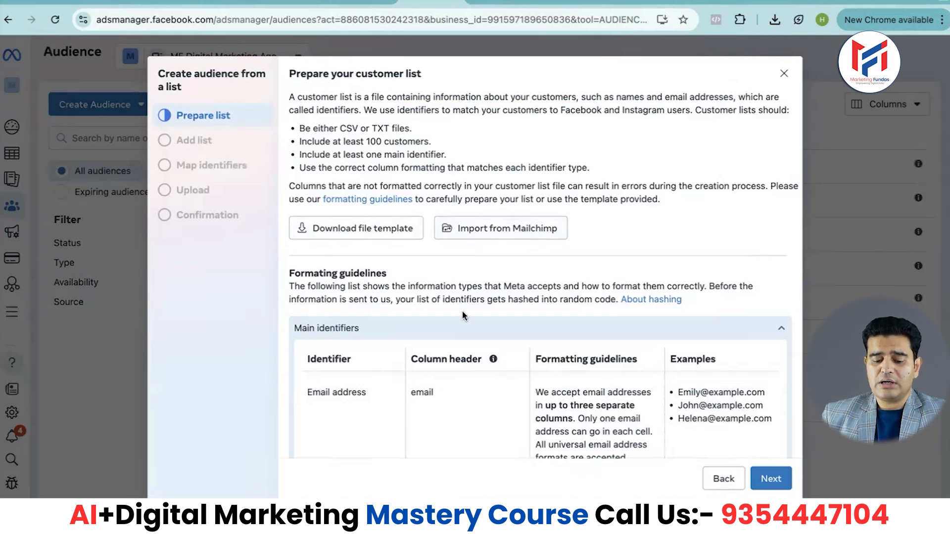
# - Skim the main identifier guidelines and download the customer list file template
pyautogui.scroll(-5, 462, 315)
pyautogui.scroll(5, 463, 316)
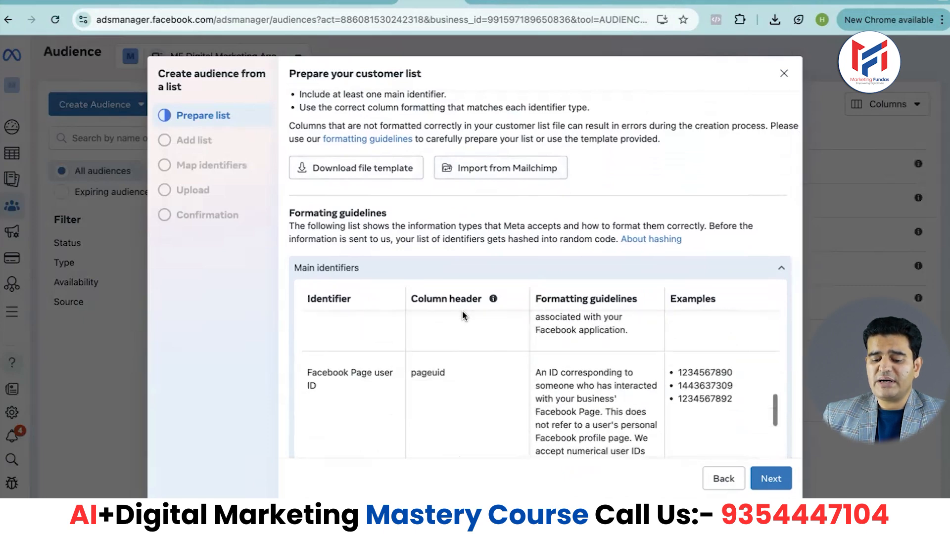
pyautogui.click(379, 173)
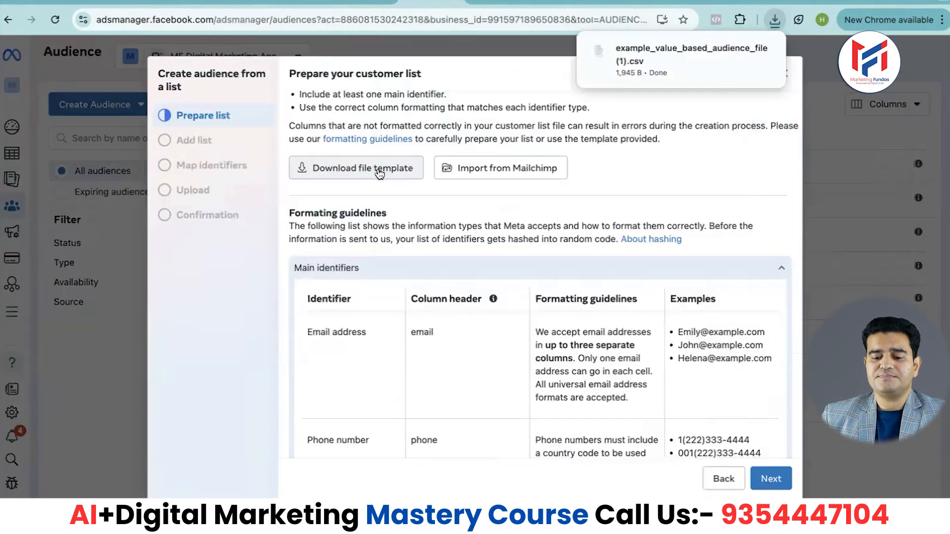
# - Open the downloaded example_value_based_audience_file (1).csv to inspect its format, and close both open CSV windows
pyautogui.moveTo(665, 48)
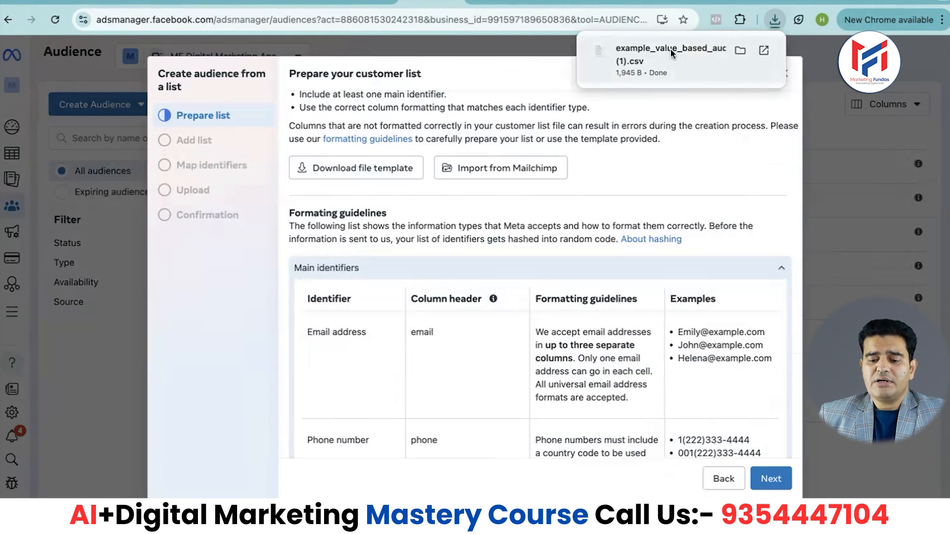
pyautogui.click(672, 48)
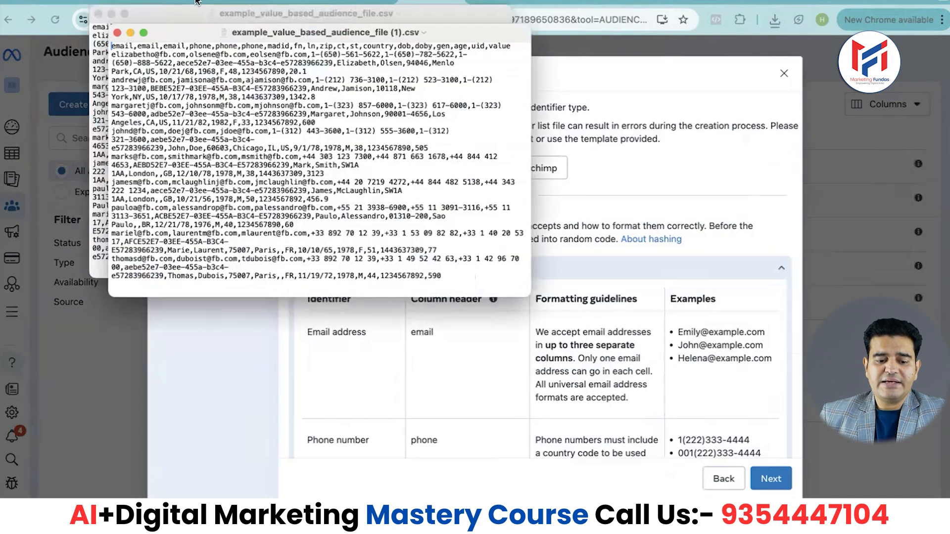
pyautogui.click(98, 14)
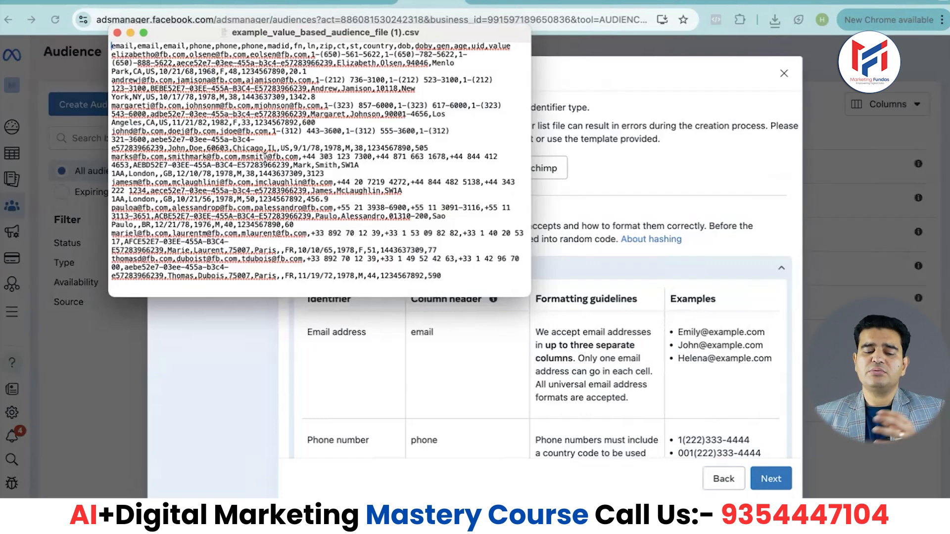
pyautogui.click(118, 32)
# - Switch to the fb csv file spreadsheet in Google Sheets and view its file import and download options
pyautogui.click(775, 20)
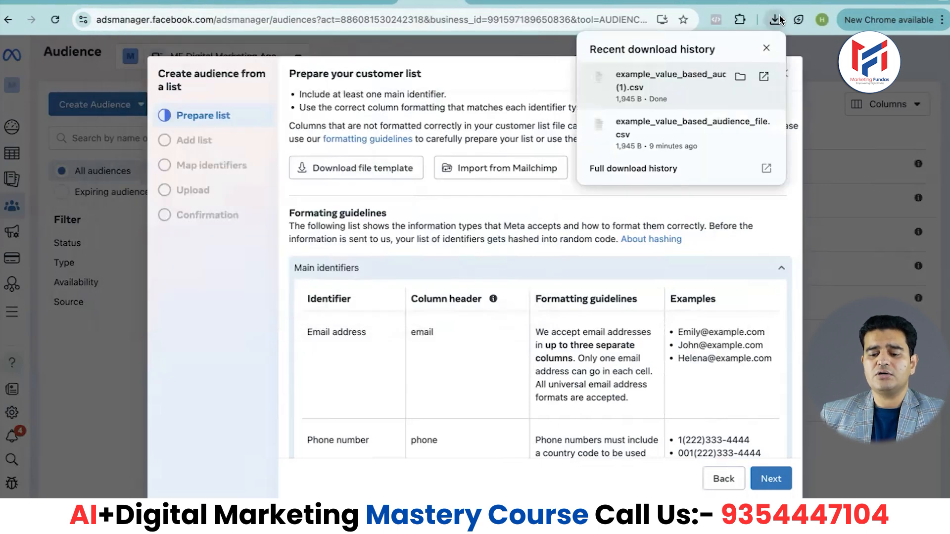
pyautogui.click(845, 1)
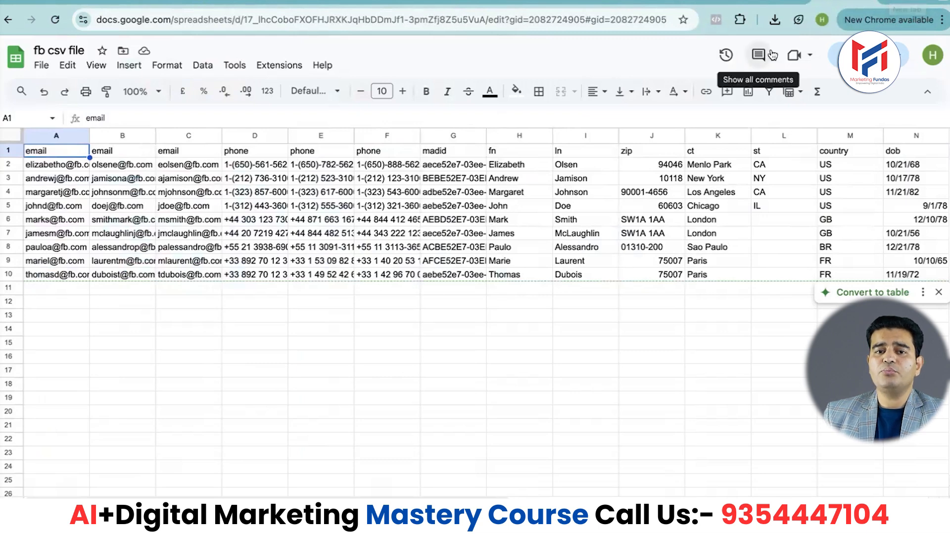
pyautogui.click(41, 68)
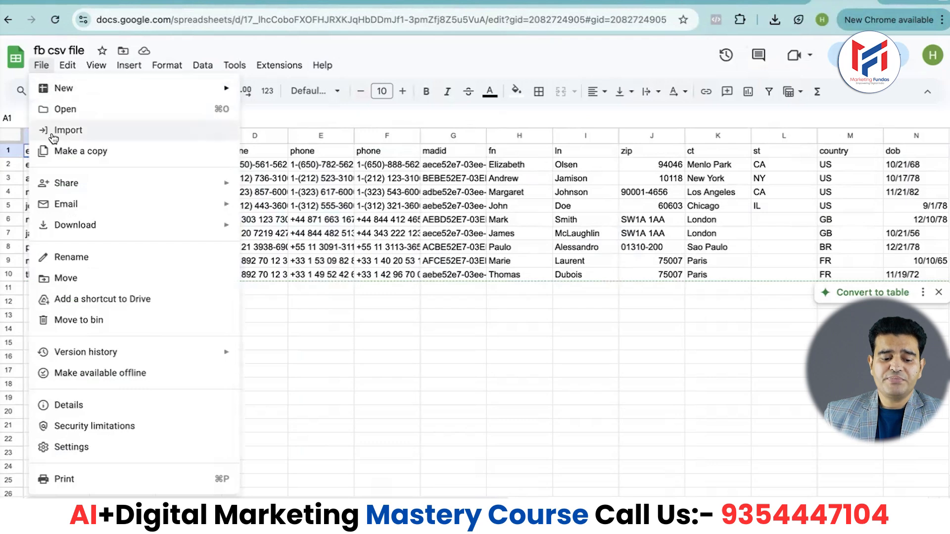
pyautogui.click(378, 57)
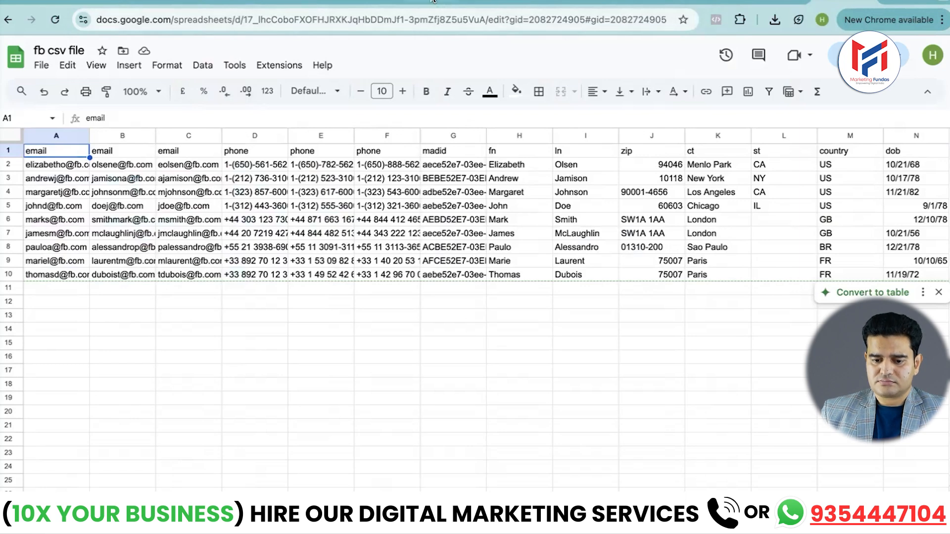
# - Return to Ads Manager, review the main identifier guidelines and advance to the Add list stage
pyautogui.click(424, 1)
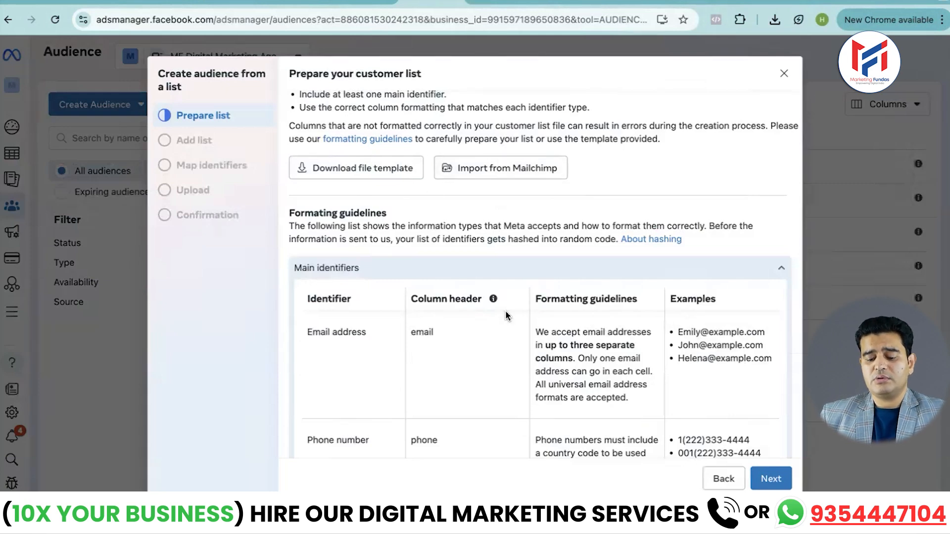
pyautogui.scroll(-5, 507, 316)
pyautogui.scroll(-10, 507, 315)
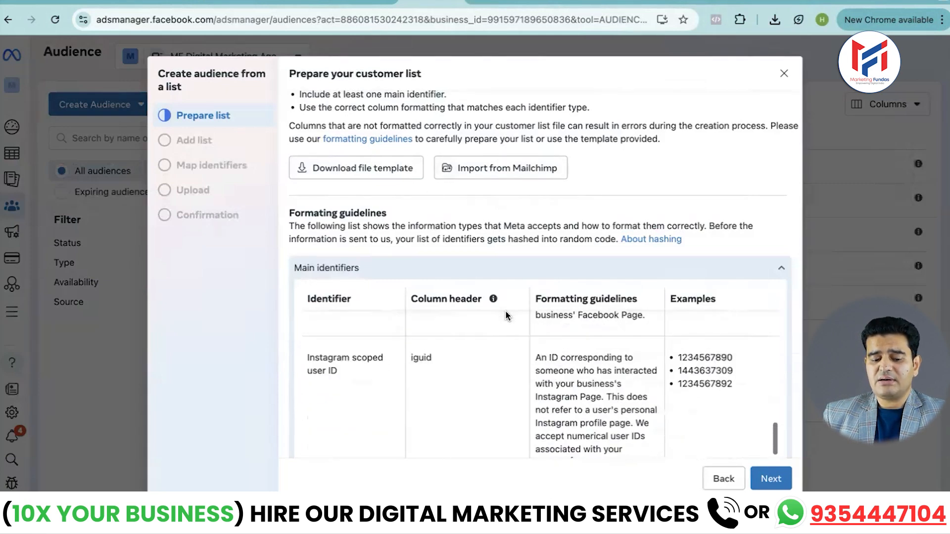
pyautogui.click(770, 479)
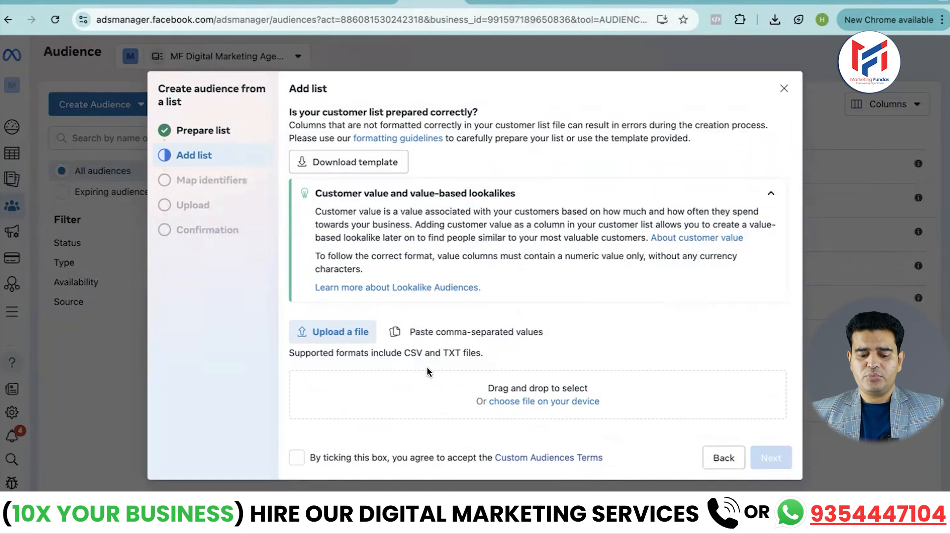
# - Select example_value_based_audience_file.csv from the Downloads folder as the customer list to upload
pyautogui.click(520, 401)
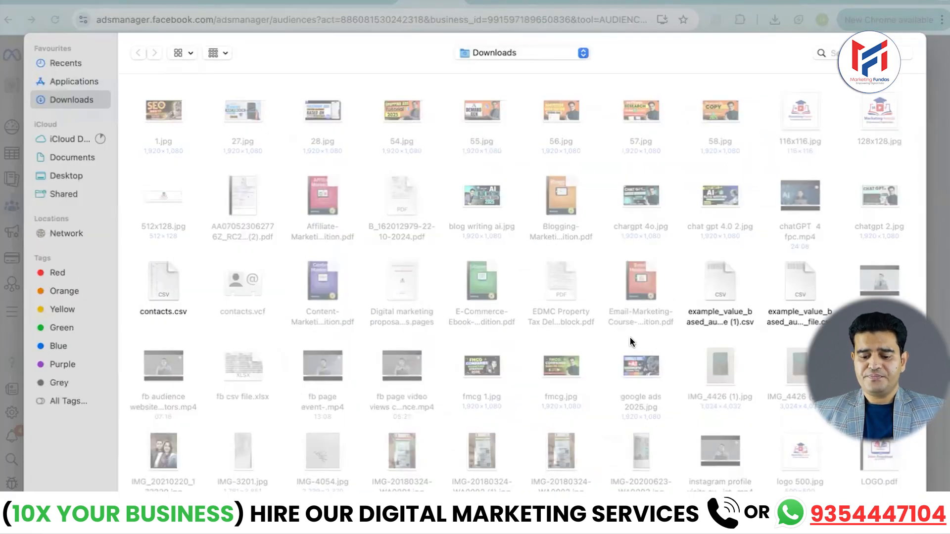
pyautogui.click(813, 302)
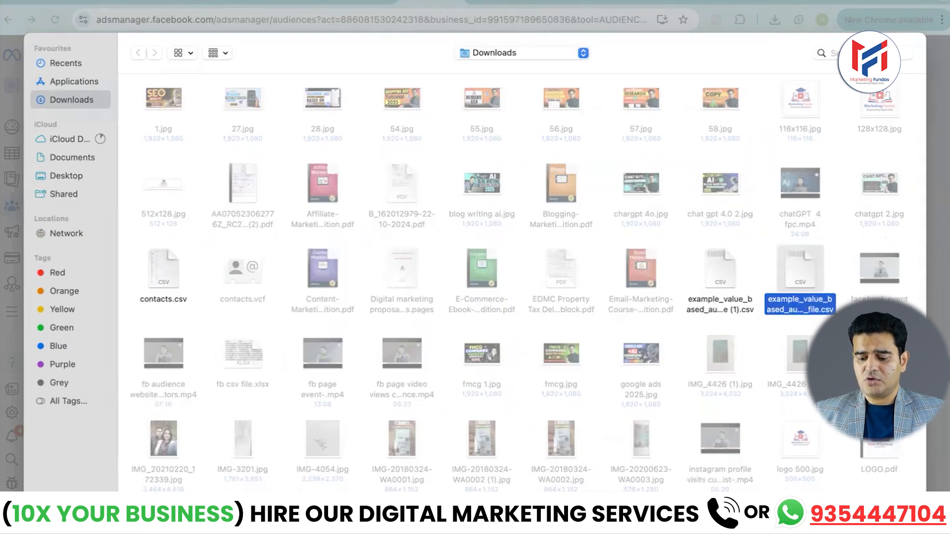
pyautogui.click(888, 509)
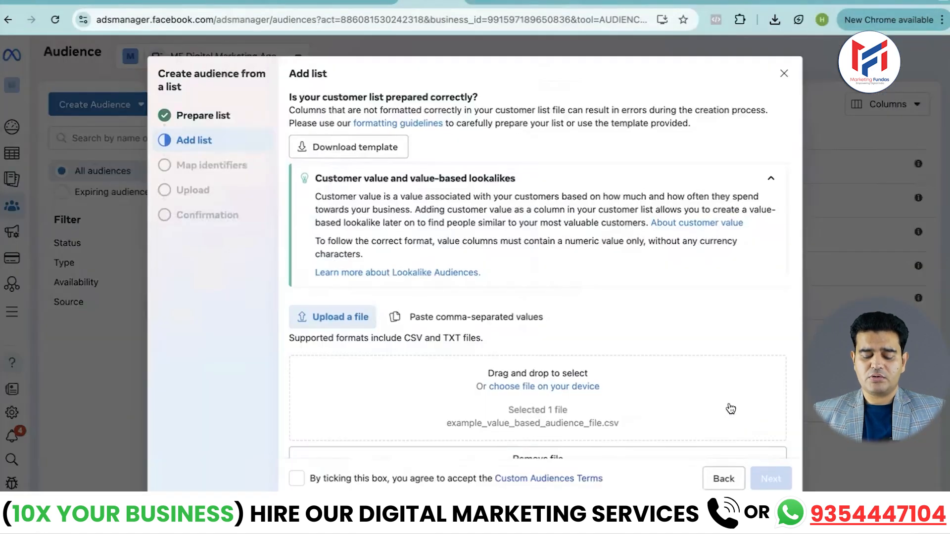
# - Name the audience "MY Offline data" and accept the Custom Audiences Terms to proceed to identifier mapping
pyautogui.scroll(-3, 686, 399)
pyautogui.scroll(-2, 686, 400)
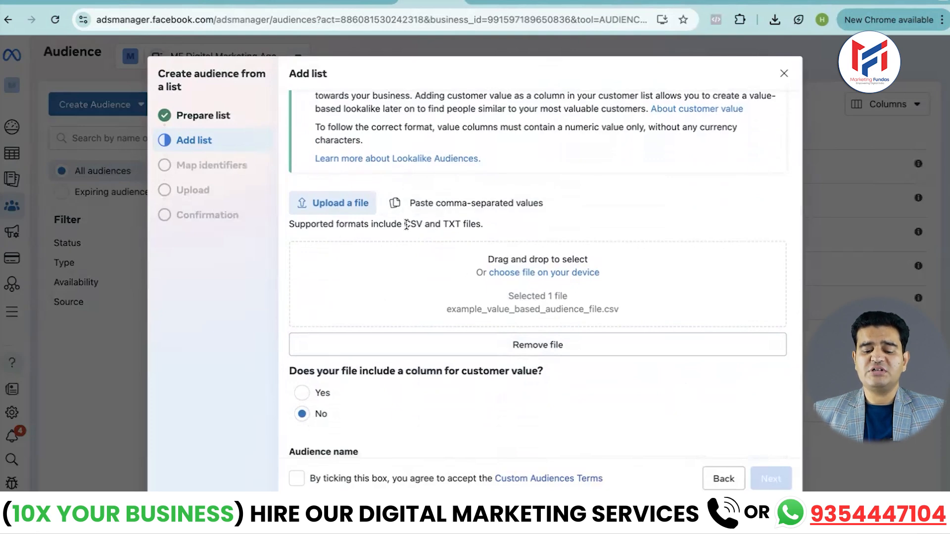
pyautogui.scroll(-2, 472, 225)
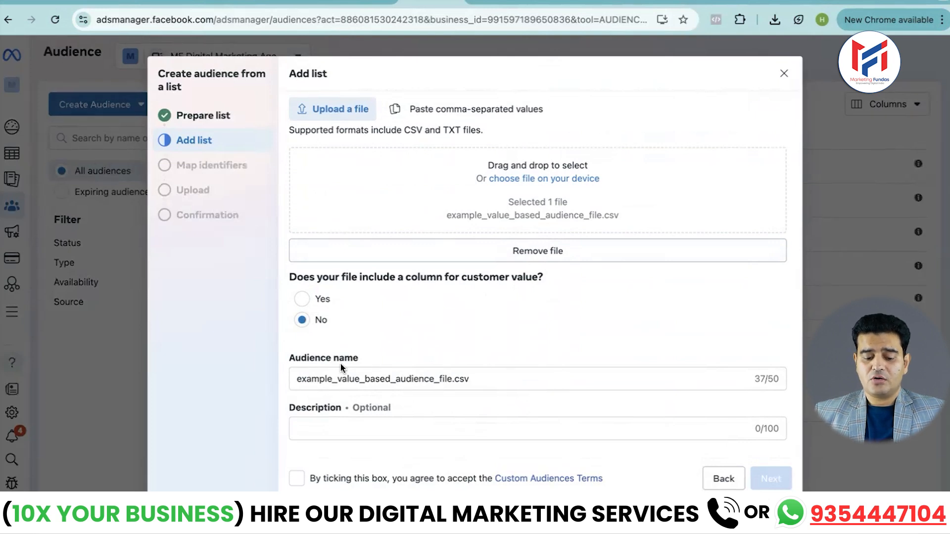
pyautogui.tripleClick(496, 377)
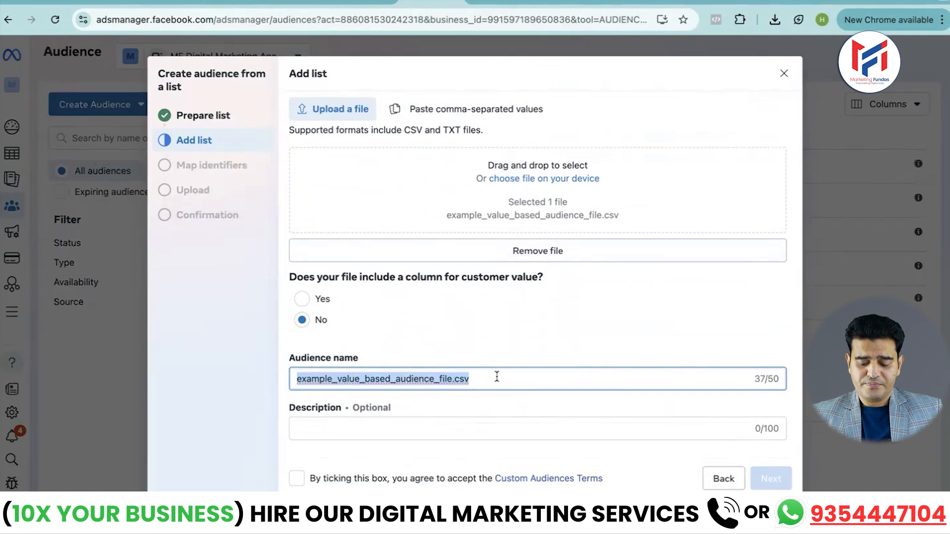
pyautogui.write('MY Off')
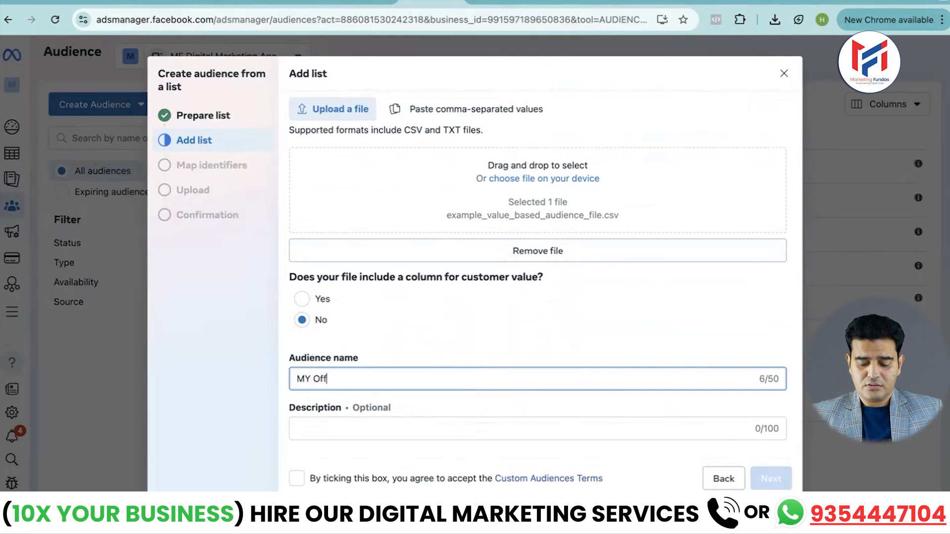
pyautogui.write('line data')
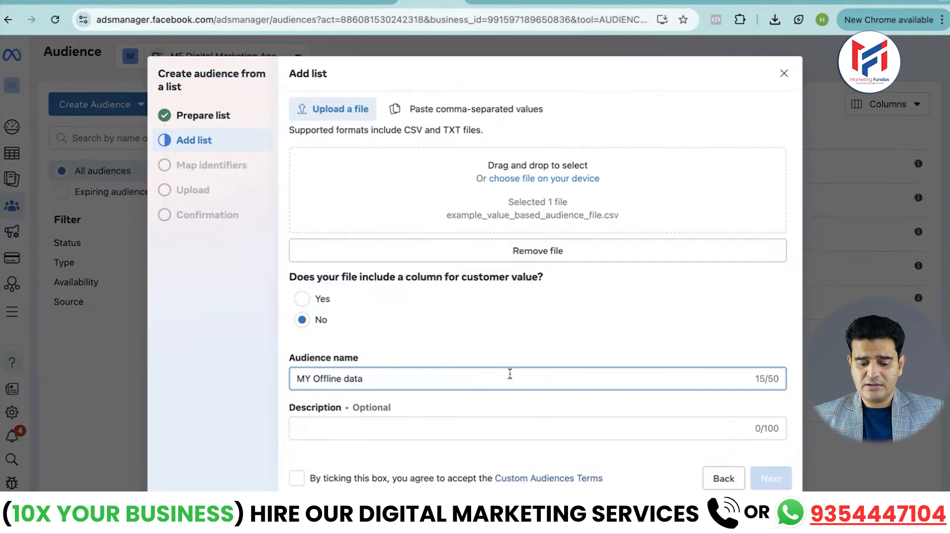
pyautogui.click(298, 479)
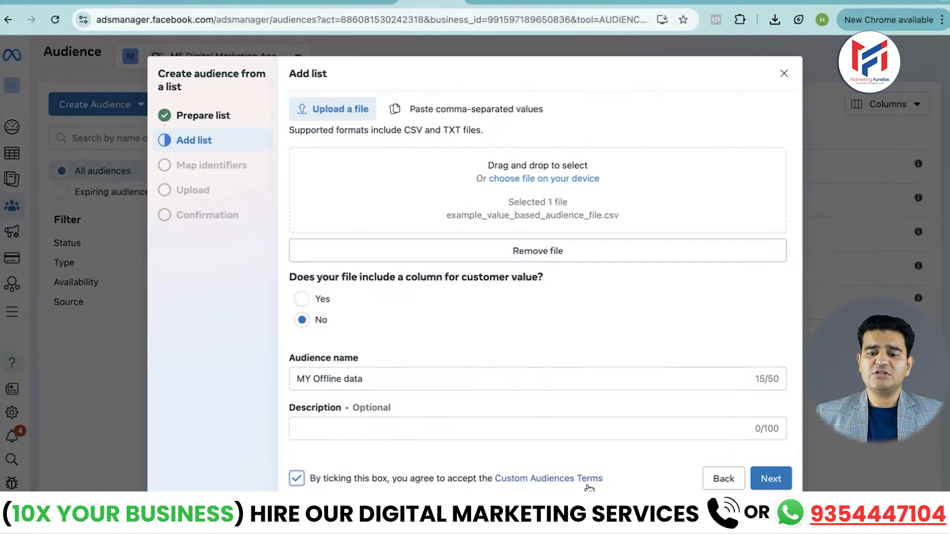
pyautogui.click(770, 478)
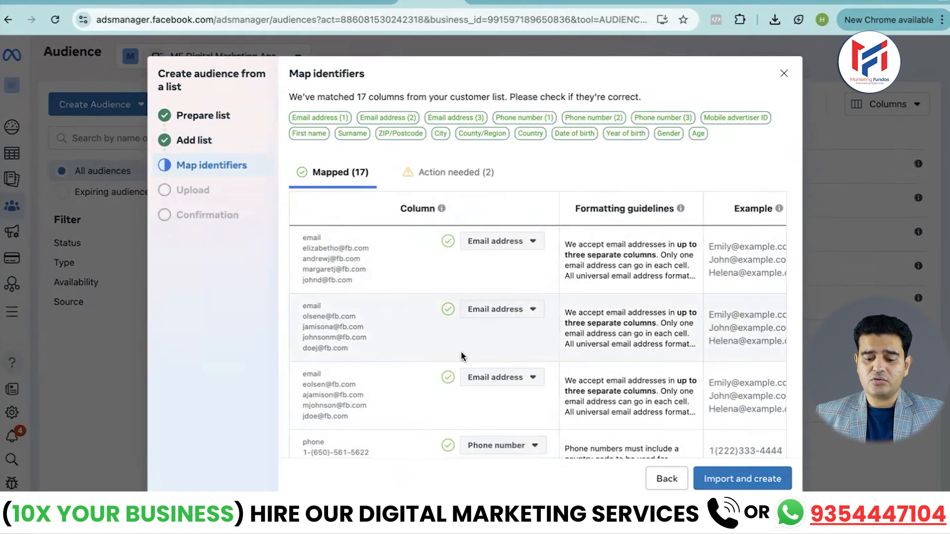
# - Review the mapped identifiers, import the list to create the audience, and open the summary of MY Offline data
pyautogui.scroll(-5, 460, 356)
pyautogui.scroll(5, 460, 356)
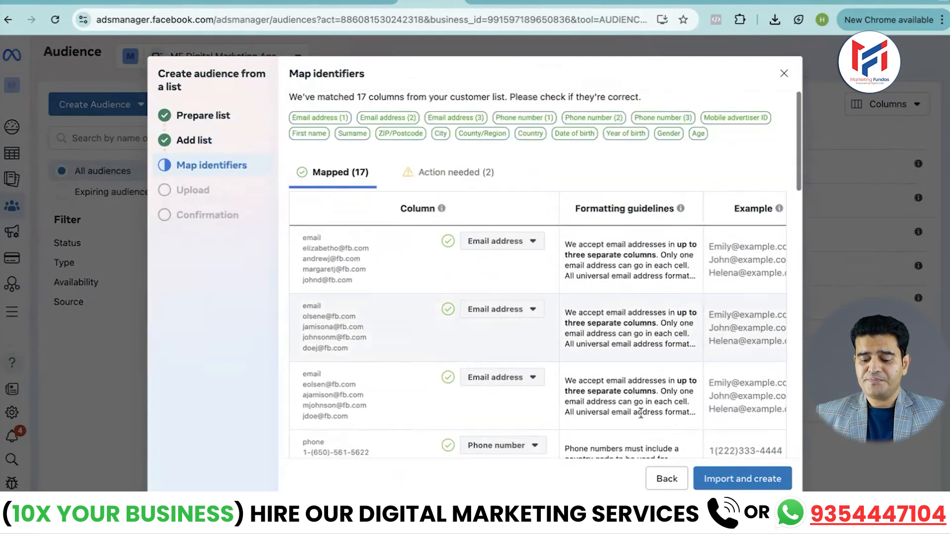
pyautogui.click(751, 484)
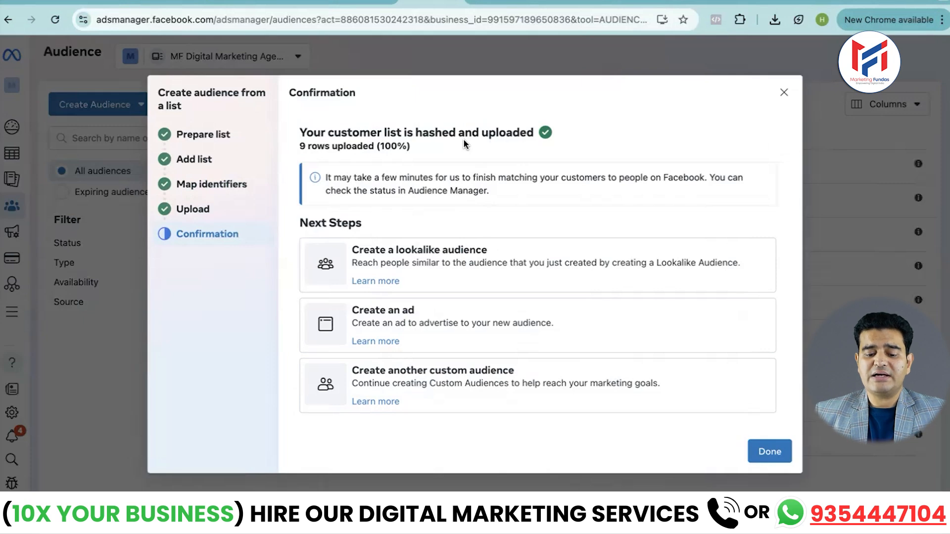
pyautogui.click(769, 453)
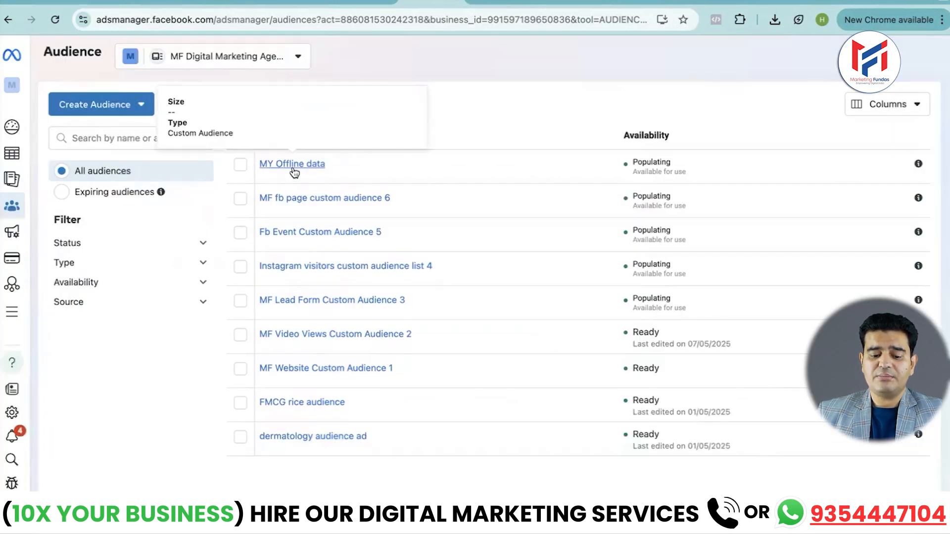
pyautogui.click(312, 168)
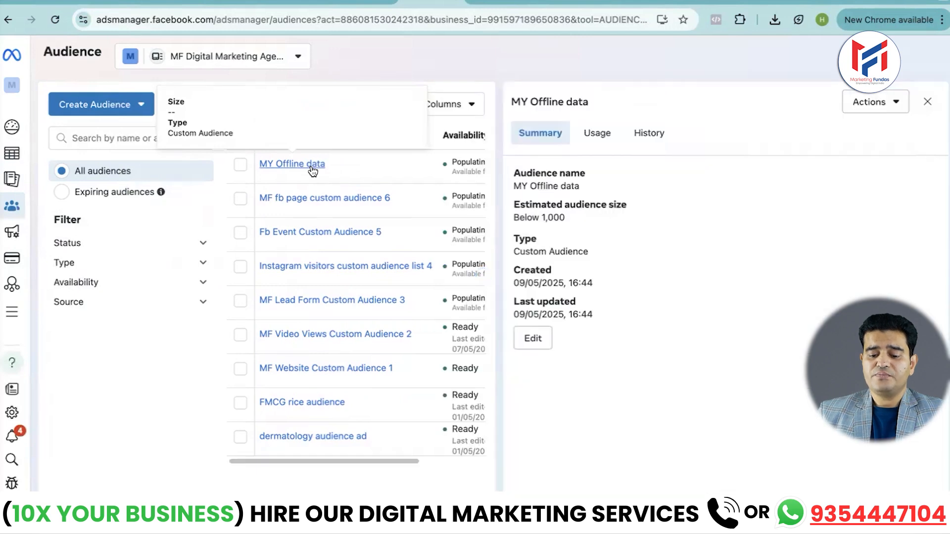